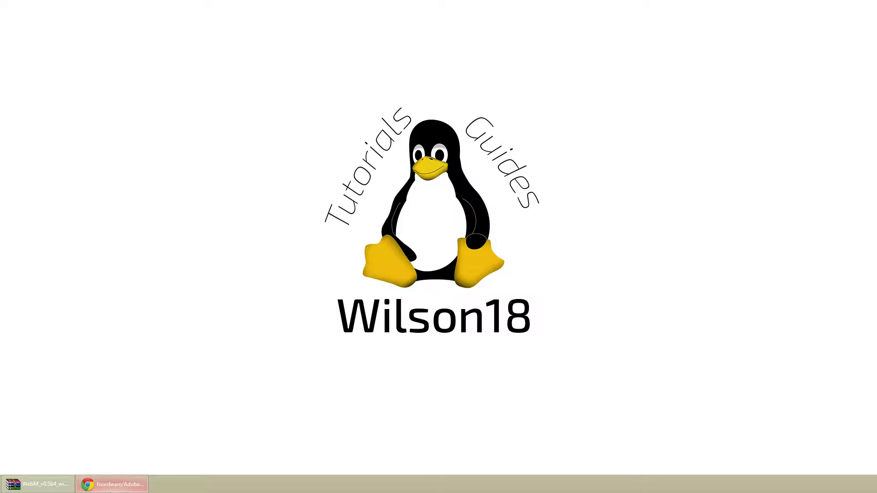
Bring up the AdobeWebM repository page in Chrome and look over its README.
left_click(111, 484)
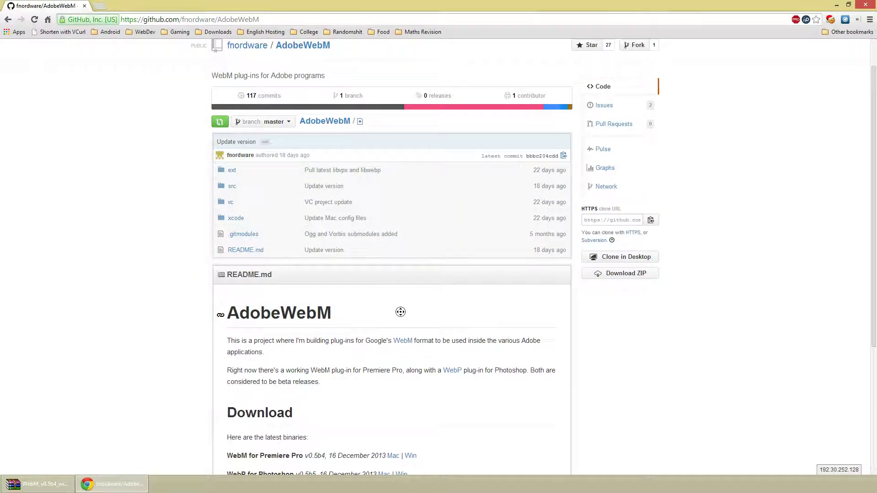
scroll(397, 336, "down", 1)
scroll(397, 337, "up", 2)
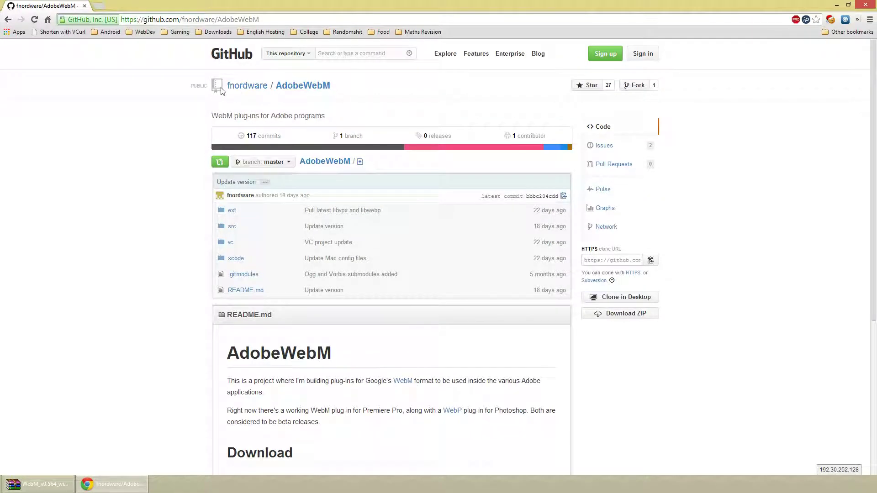
left_click_drag(223, 87, 271, 86)
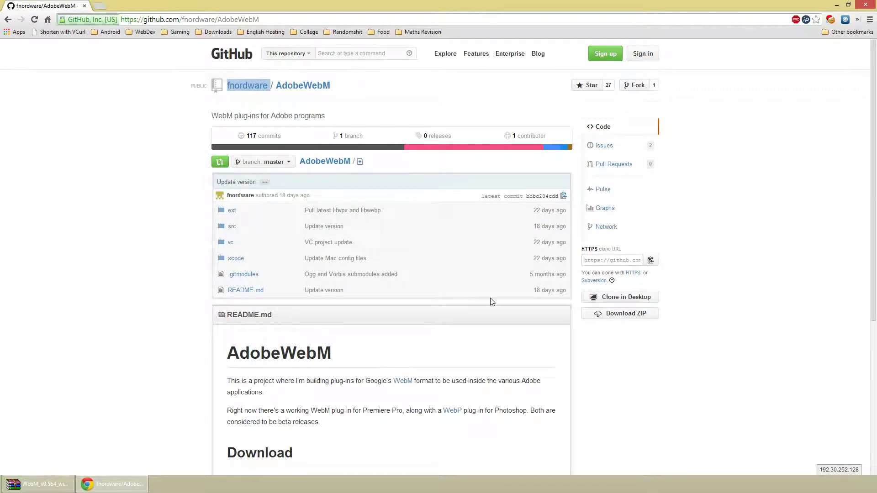
scroll(491, 301, "down", 2)
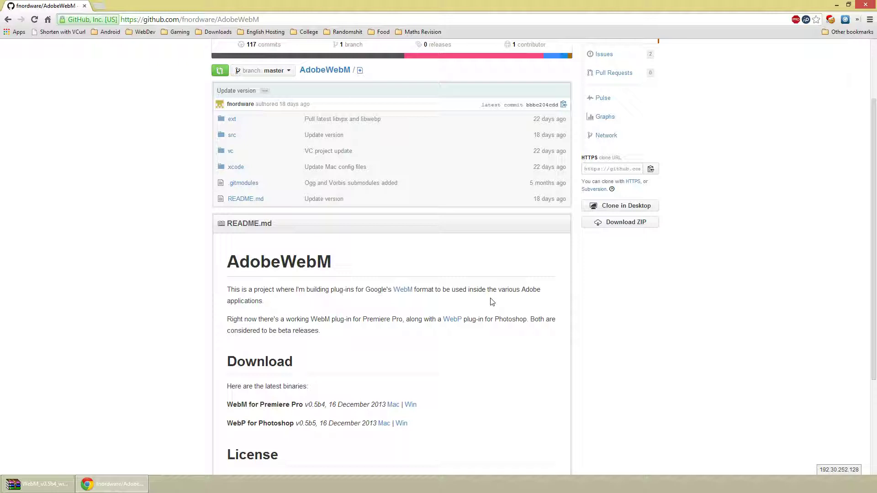
Download the Windows build of WebM for Premiere Pro, WebM_v0.5b4_win.zip.
middle_click(490, 302)
scroll(489, 302, "down", 1)
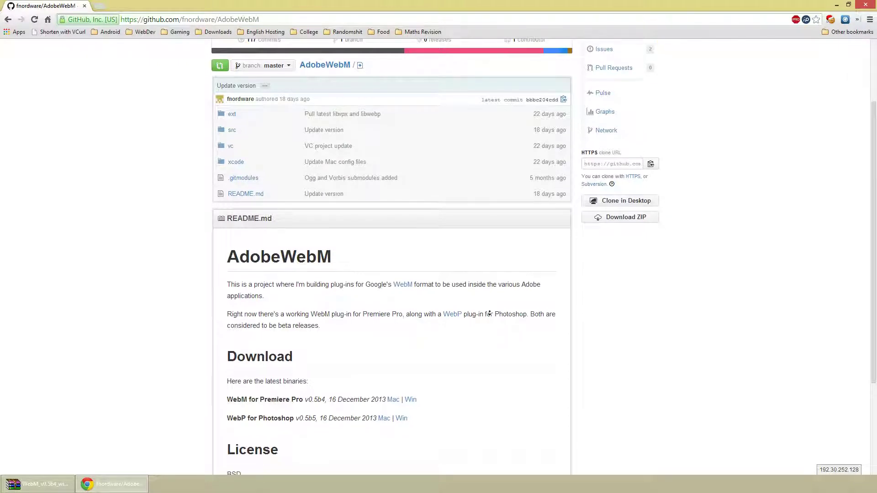
left_click(490, 315)
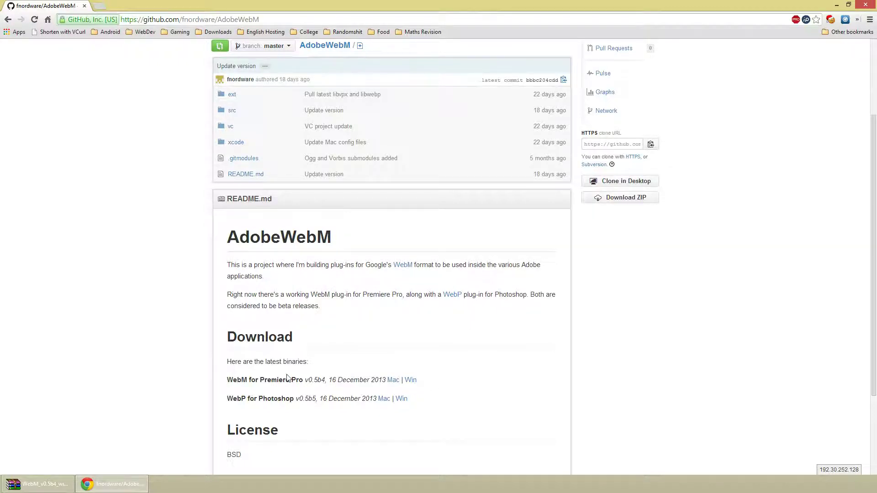
scroll(287, 377, "down", 1)
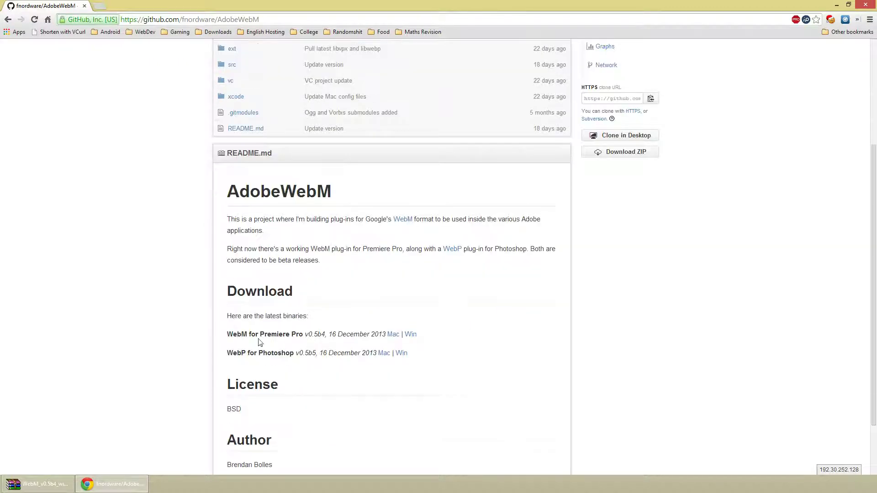
left_click(413, 340)
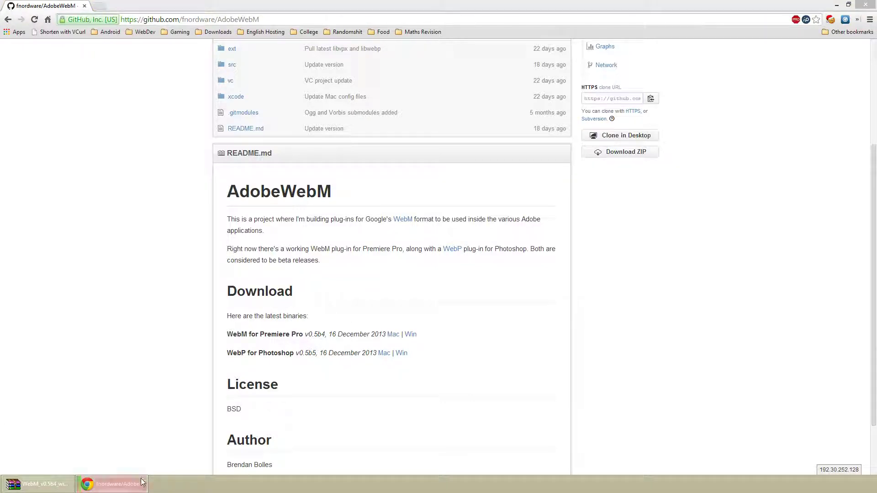
Open WebM_v0.5b4_win.zip in WinRAR and unpack ReadMe.txt and WebM.prm into a WebM folder.
mouse_move(112, 484)
left_click(109, 453)
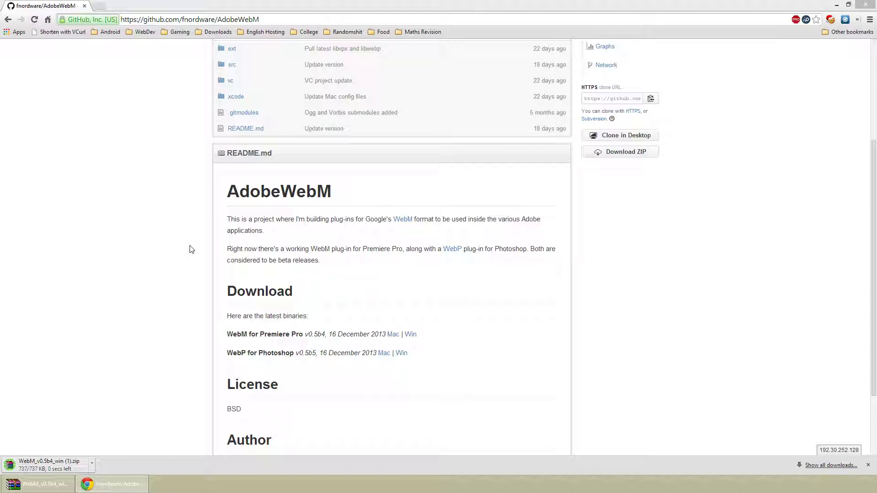
left_click(58, 480)
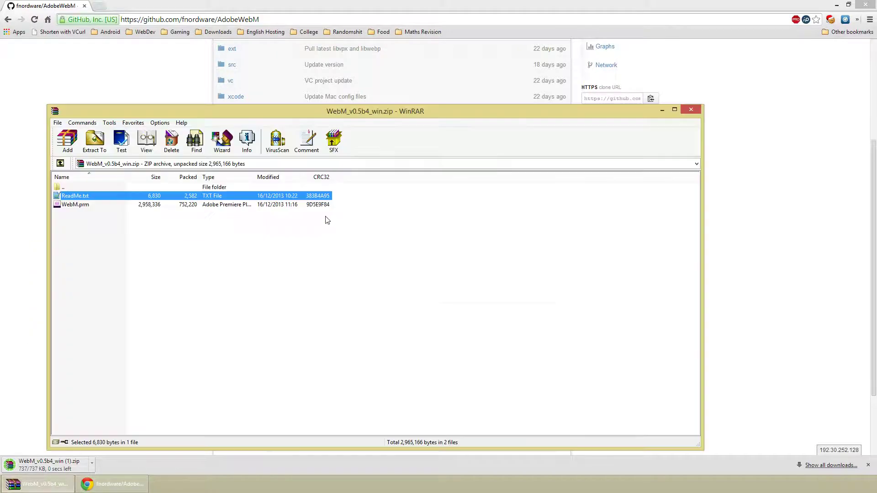
left_click_drag(468, 274, 99, 197)
left_click(102, 265)
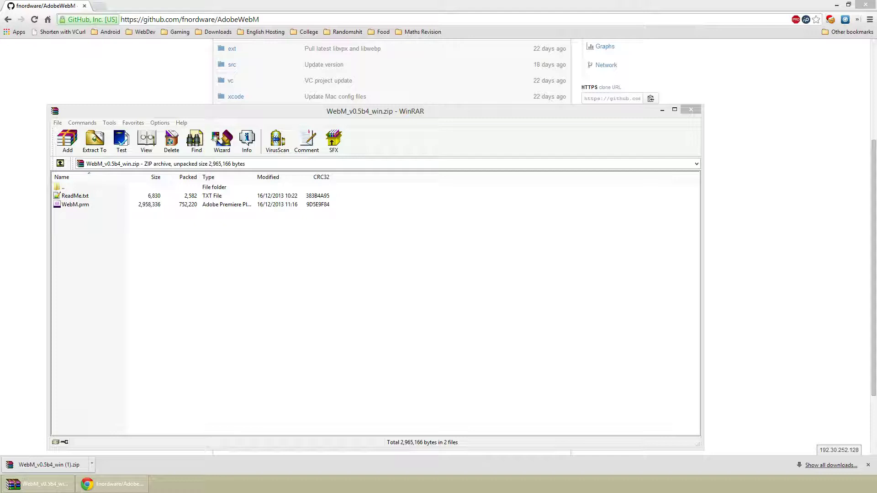
left_click_drag(250, 290, 76, 198)
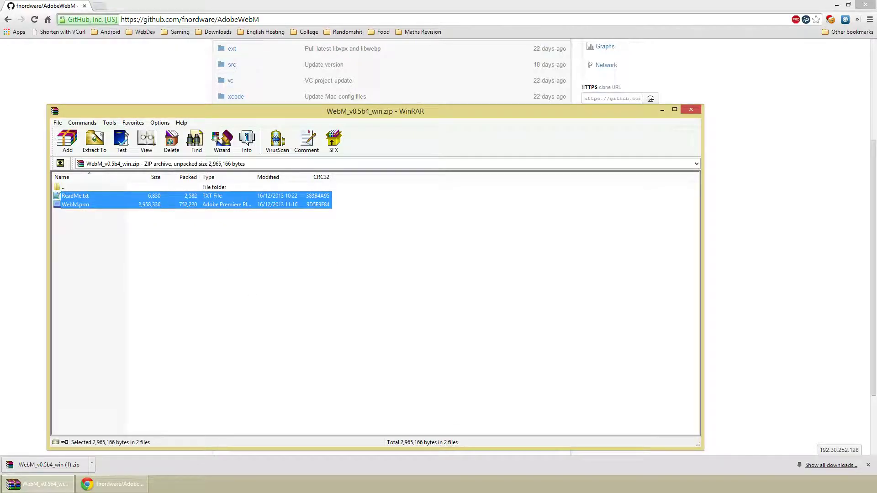
key("alt+w")
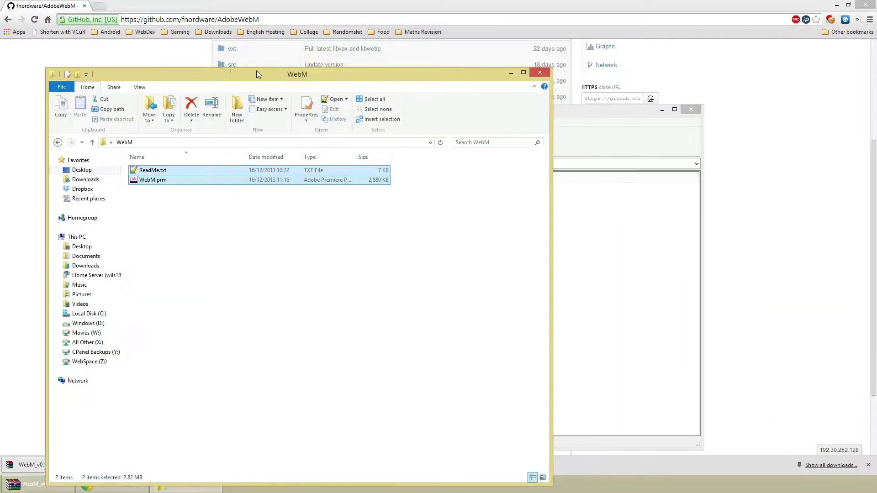
Open ReadMe.txt from the extracted WebM folder in Notepad++.
left_click(363, 248)
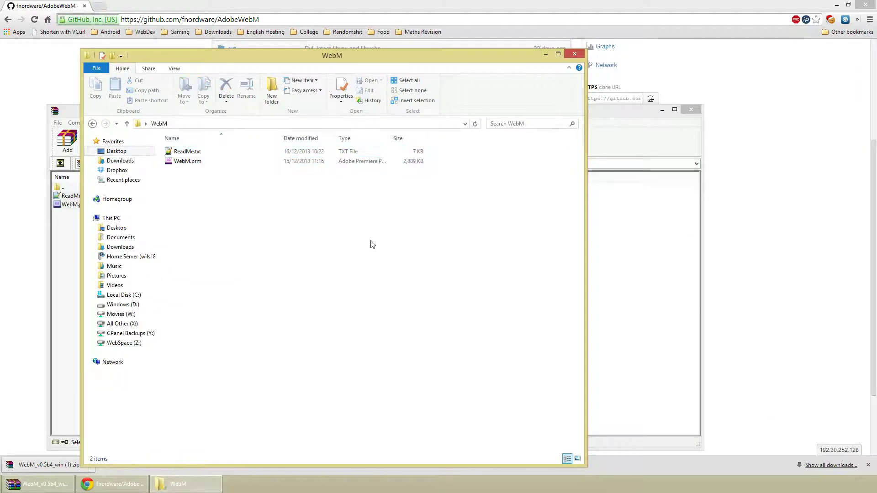
double_click(226, 151)
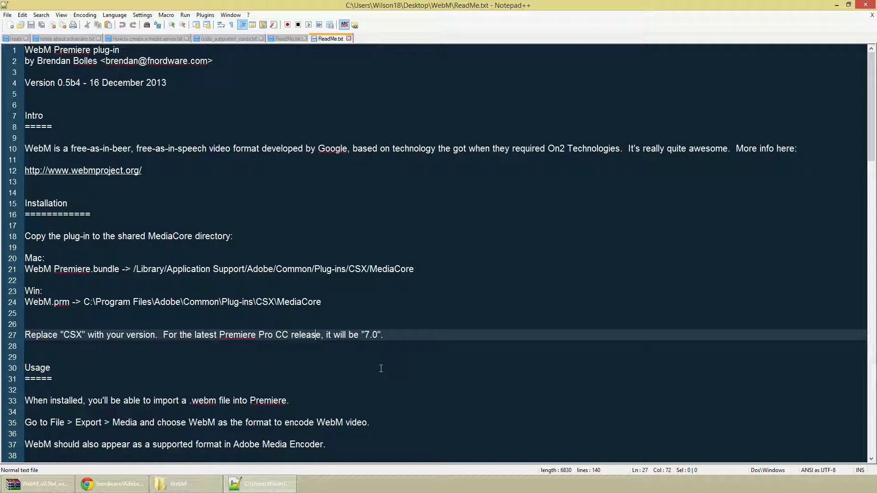
Find the ReadMe line giving the Windows MediaCore folder where the plug-in must be copied.
scroll(548, 291, "down", 1)
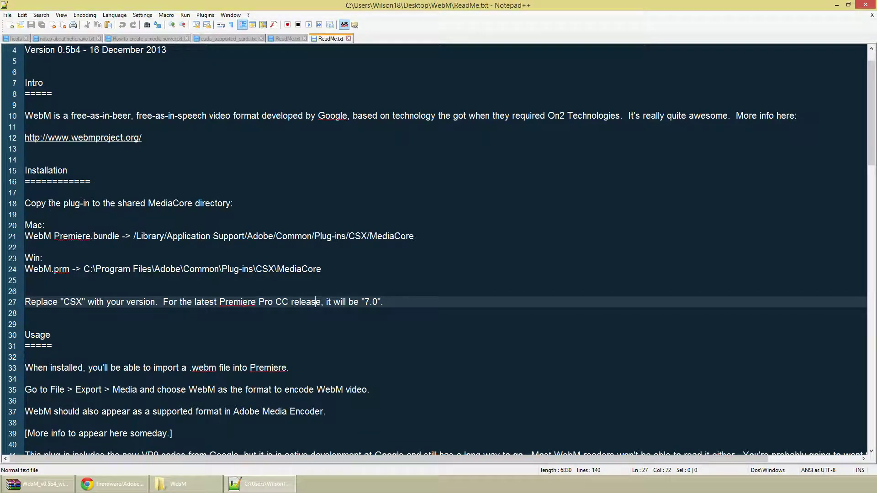
left_click_drag(35, 203, 99, 207)
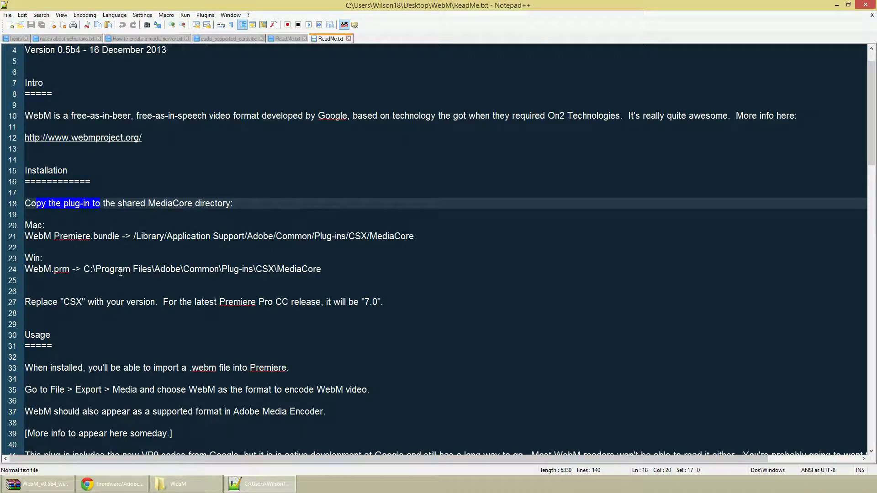
left_click_drag(84, 269, 331, 266)
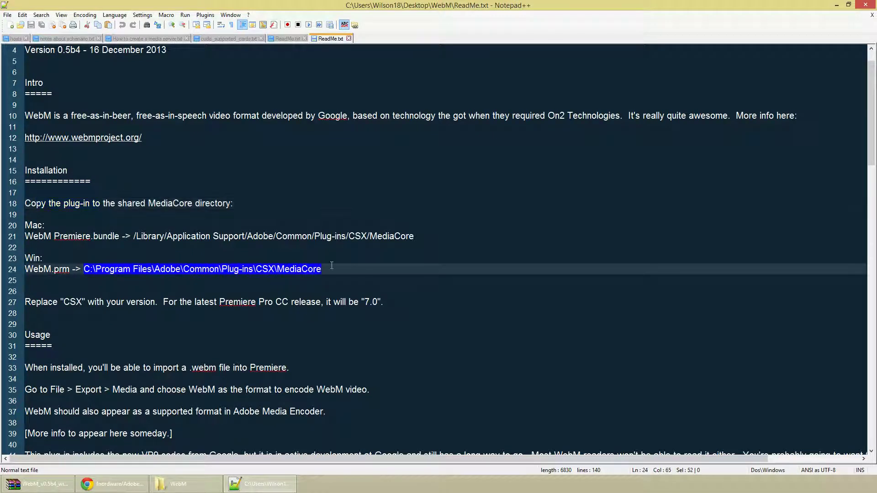
left_click(178, 483)
Copy WebM.prm and open Program Files on Local Disk (C:) in a new Explorer window.
right_click(185, 163)
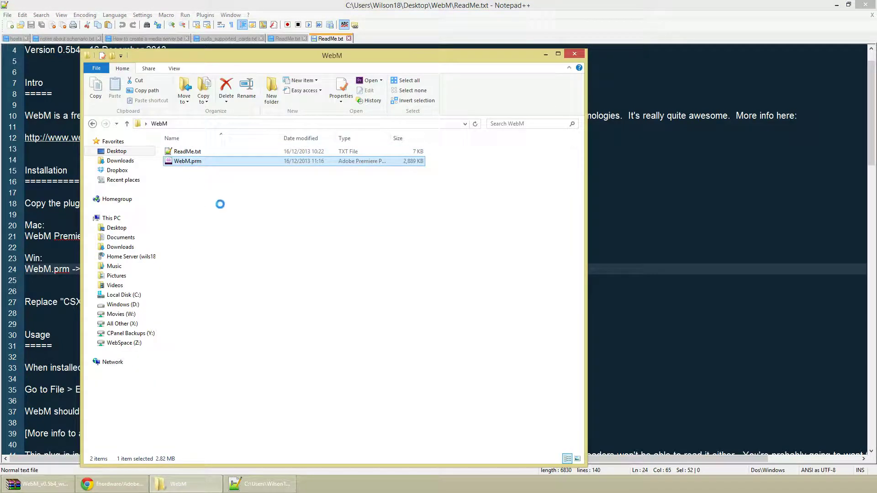
left_click(207, 333)
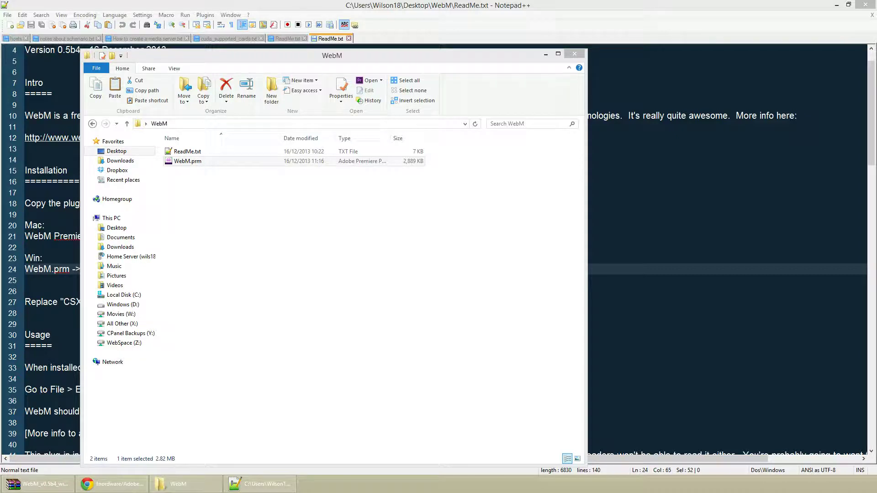
key("super+e")
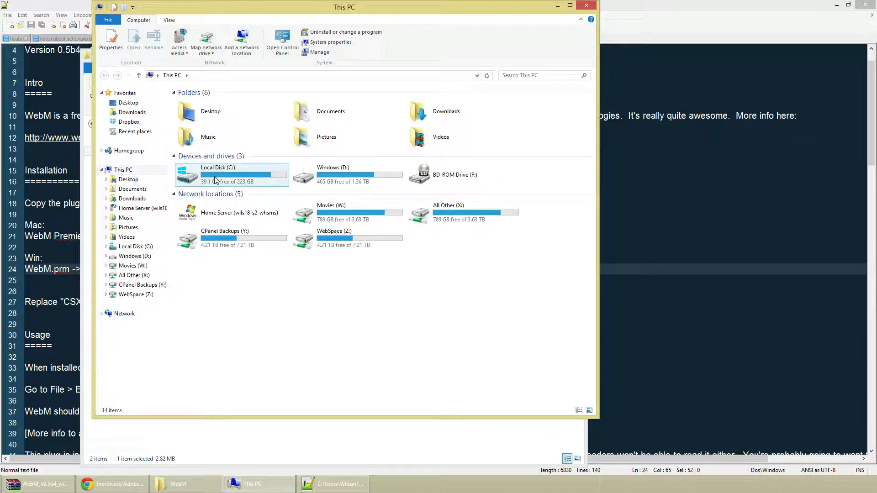
double_click(258, 181)
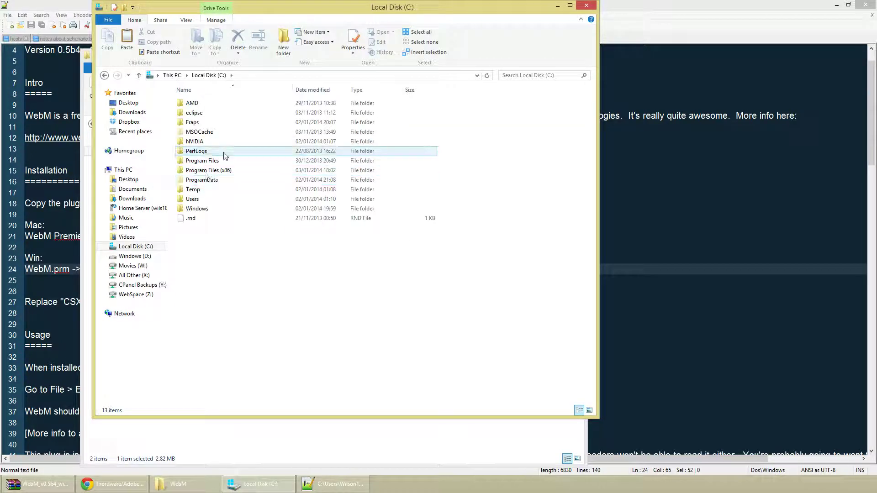
double_click(210, 161)
left_click(210, 160)
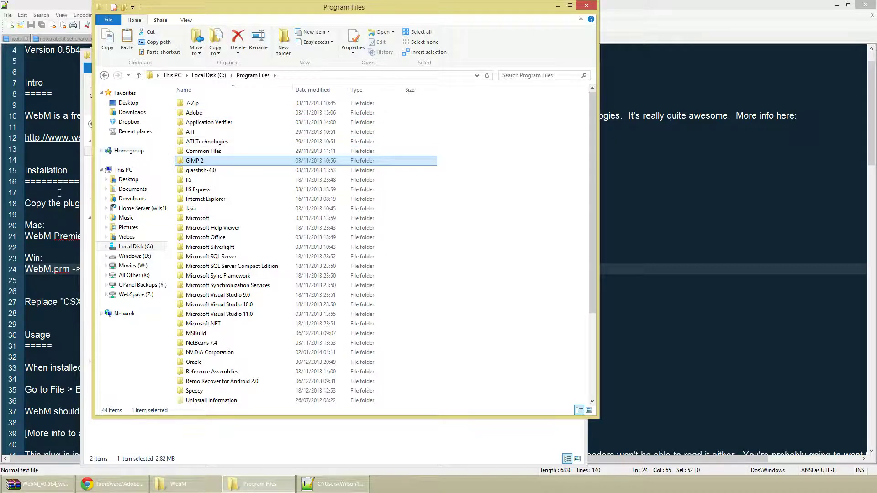
left_click(82, 192)
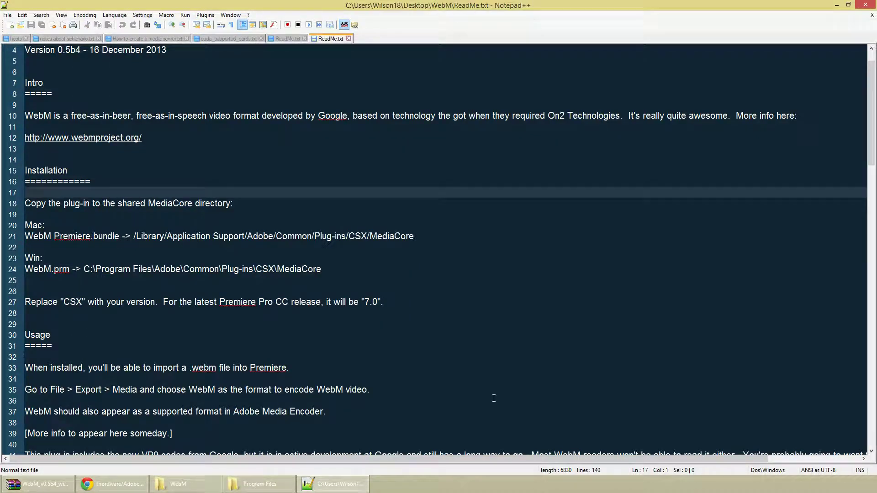
left_click(278, 486)
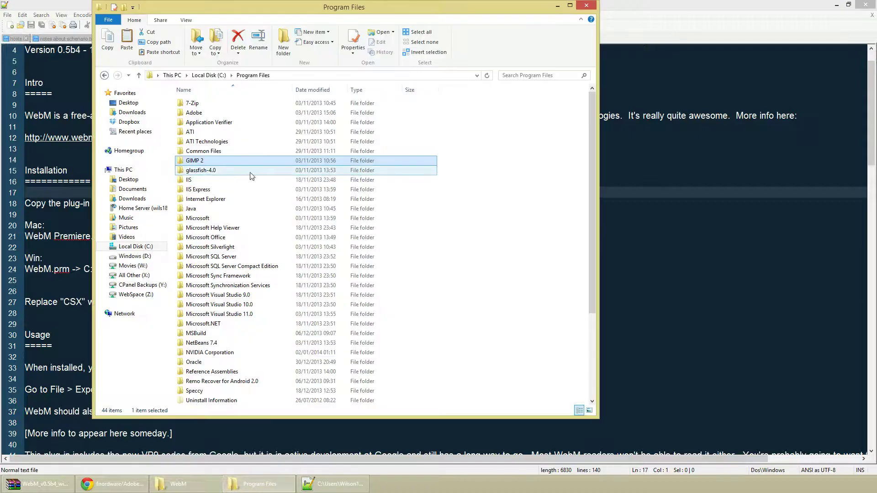
Go to Adobe\Common\Plug-ins\CS6\MediaCore and confirm WebM.prm is in that folder.
double_click(209, 114)
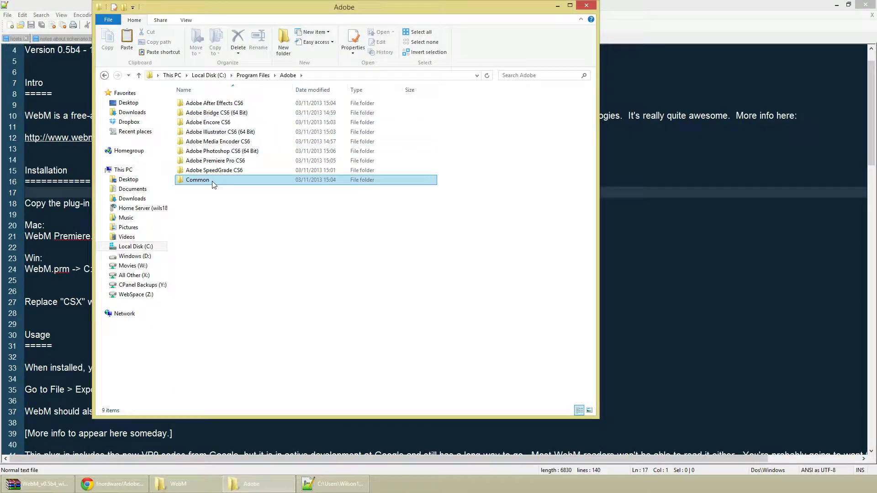
double_click(214, 177)
double_click(218, 104)
double_click(218, 105)
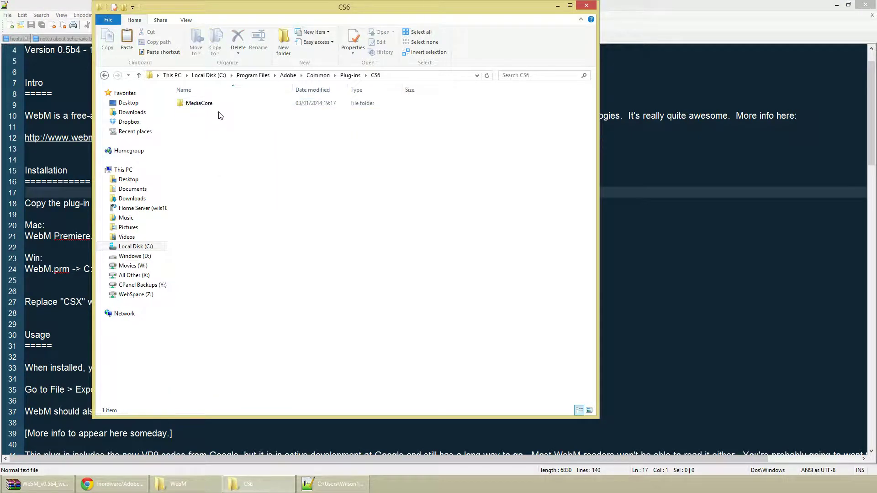
double_click(219, 105)
left_click_drag(303, 186, 169, 96)
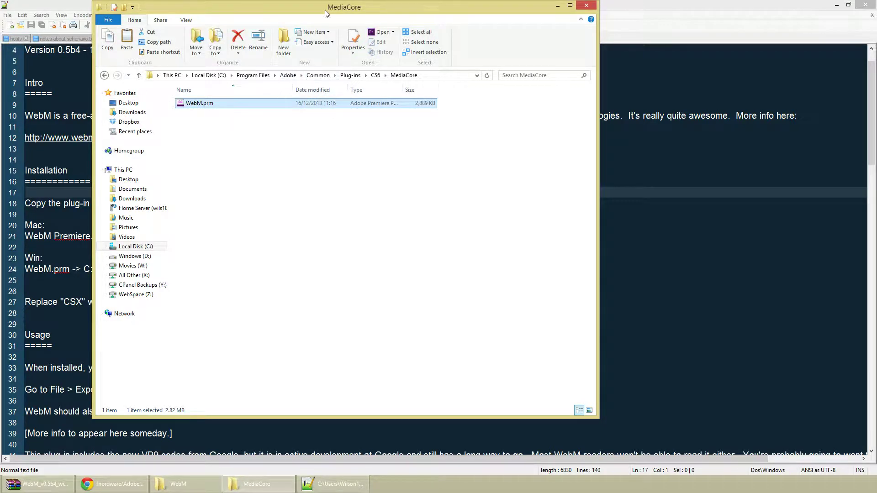
left_click_drag(324, 9, 507, 54)
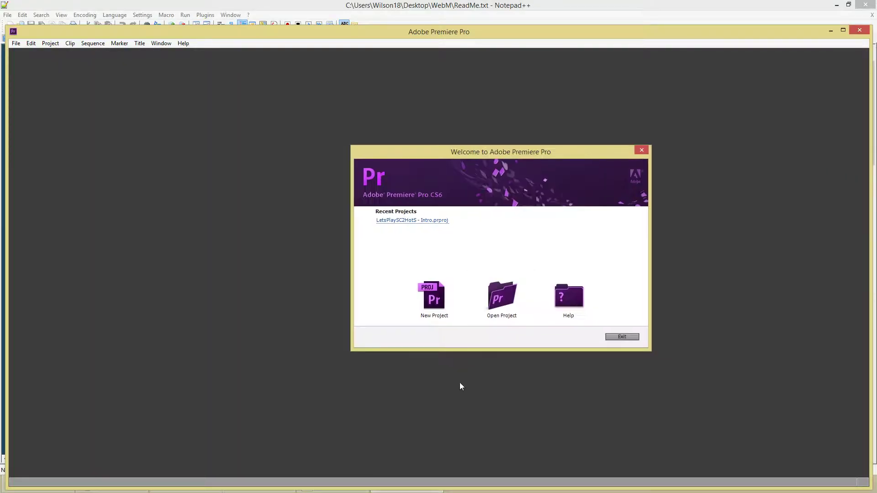
Open the recent LetsPlaySC2HotS - Intro.prproj project from the Premiere Welcome screen.
left_click(416, 221)
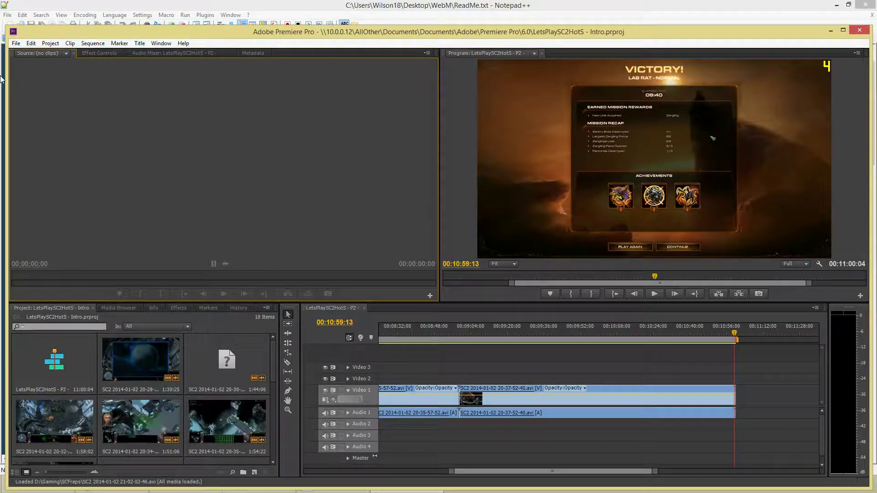
left_click(15, 44)
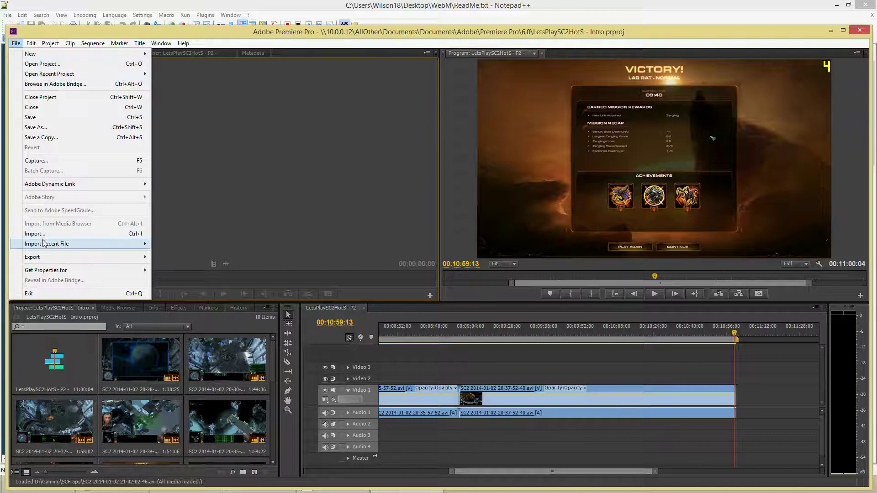
left_click(93, 219)
left_click(16, 43)
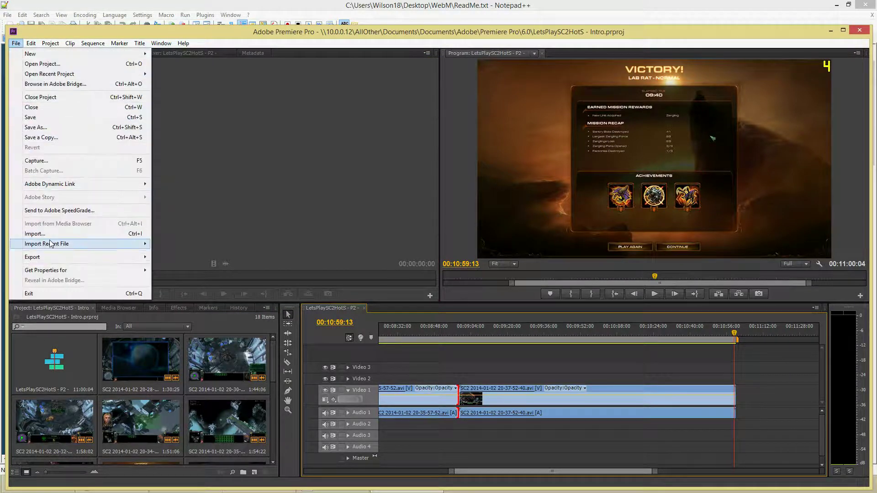
mouse_move(91, 256)
left_click(183, 258)
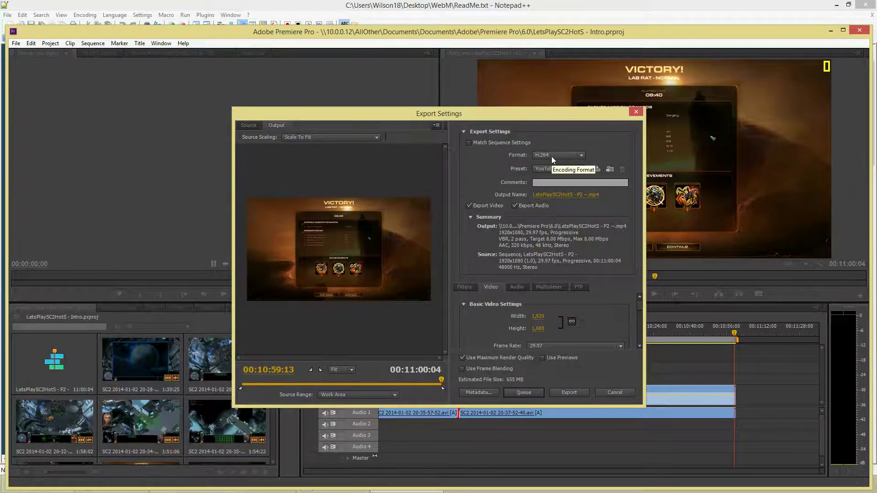
left_click(551, 157)
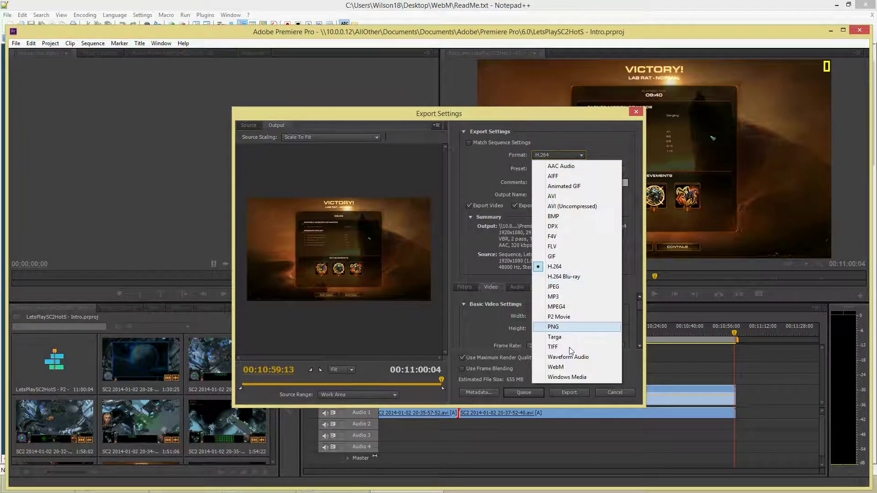
left_click(555, 367)
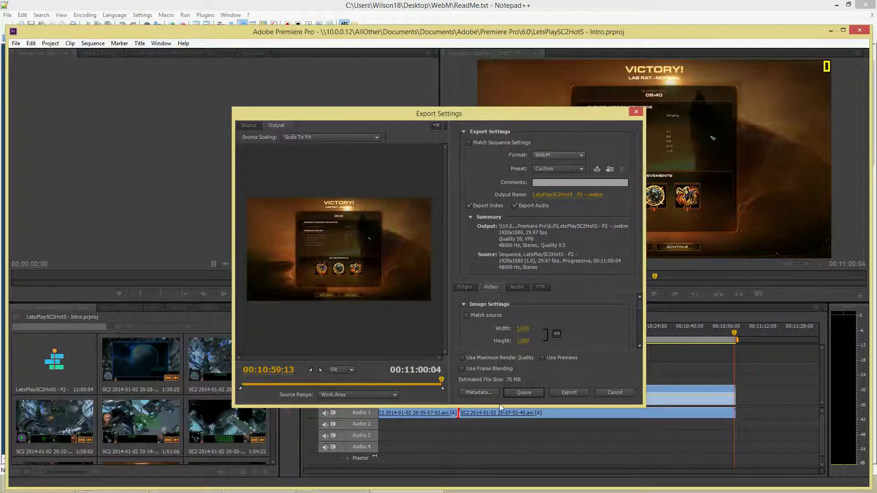
left_click(633, 112)
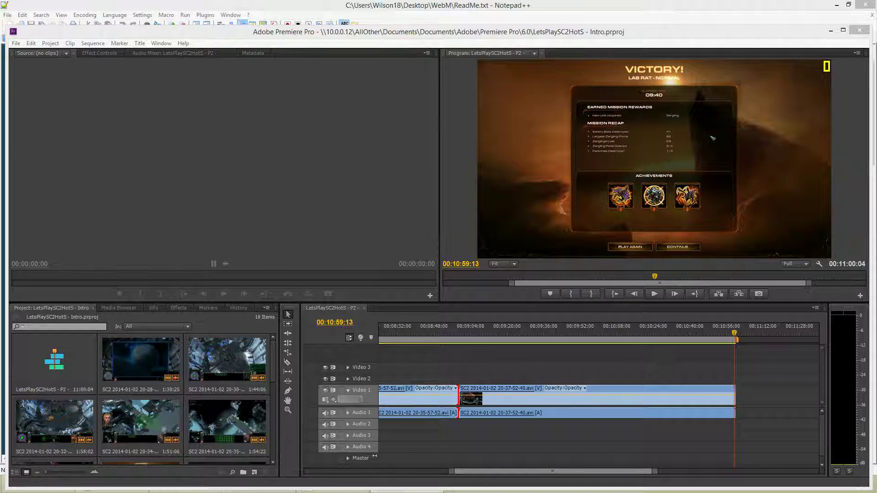
Compare the 670,974 KB .mp4 and 229,500 KB .webm P2 exports, then copy the .mp4.
key("alt+Tab")
left_click(350, 220)
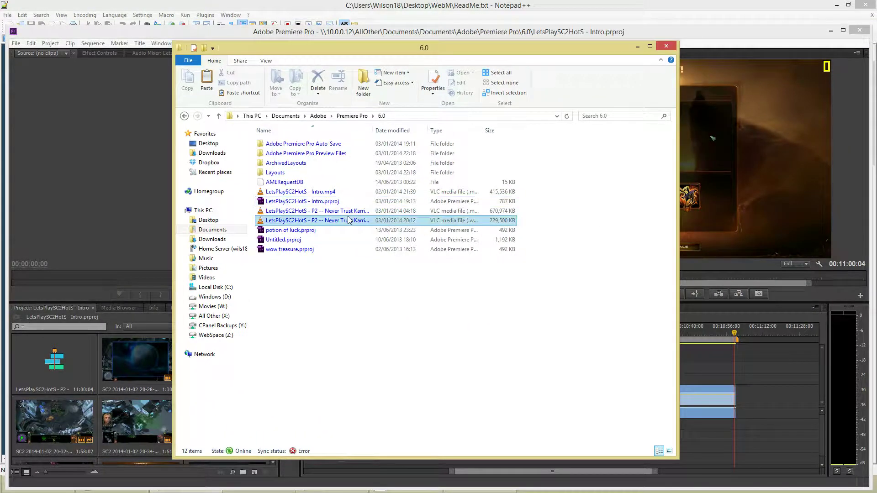
left_click_drag(523, 220, 399, 209)
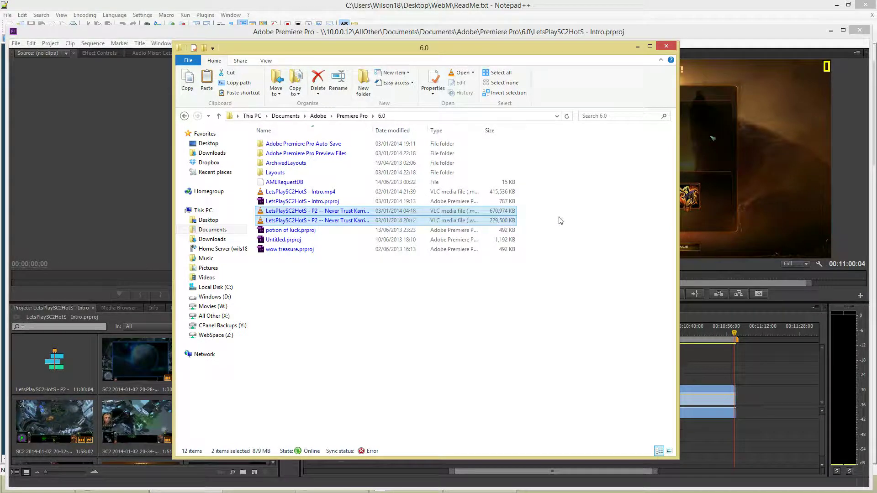
left_click(561, 220)
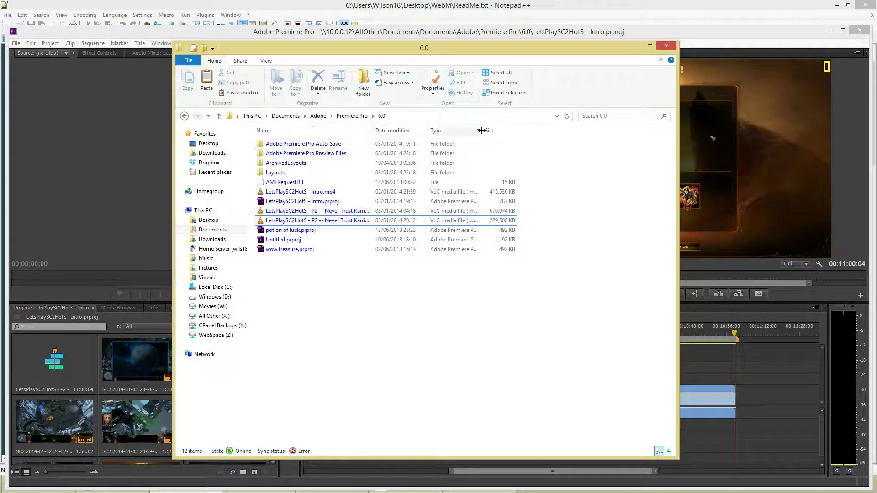
left_click_drag(481, 130, 516, 132)
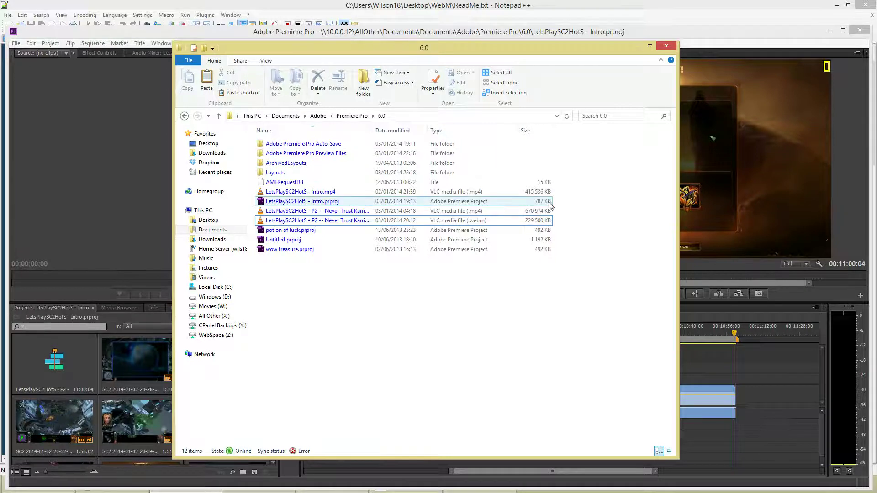
left_click_drag(560, 227, 518, 210)
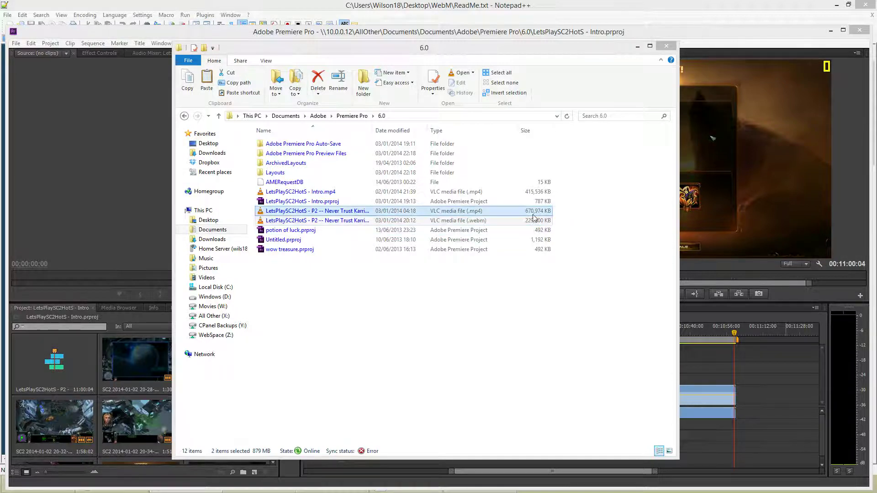
left_click(501, 209)
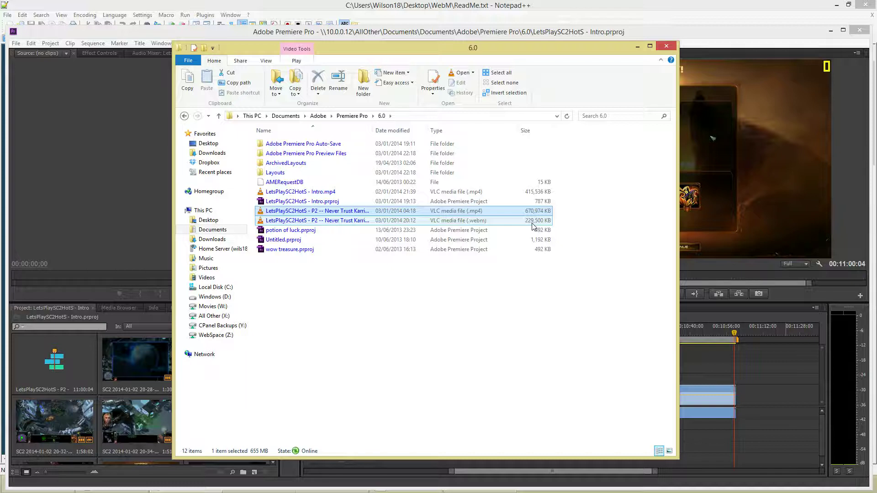
key("ctrl+c")
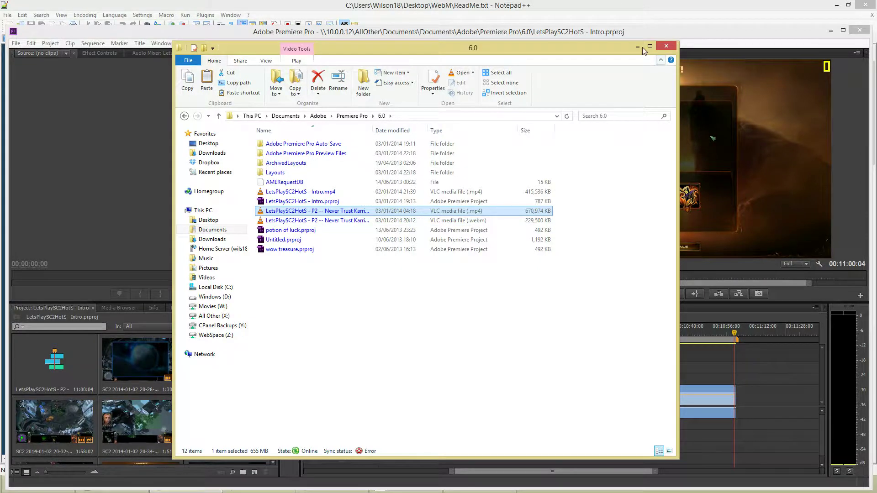
Clear away Explorer, Notepad++ and Premiere, then scroll the AdobeWebM README to its Author section.
left_click(666, 45)
left_click(828, 5)
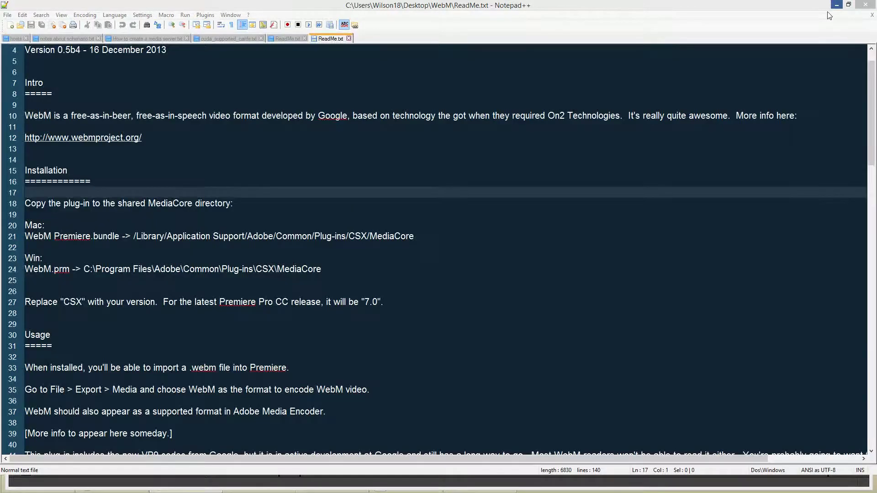
left_click(836, 4)
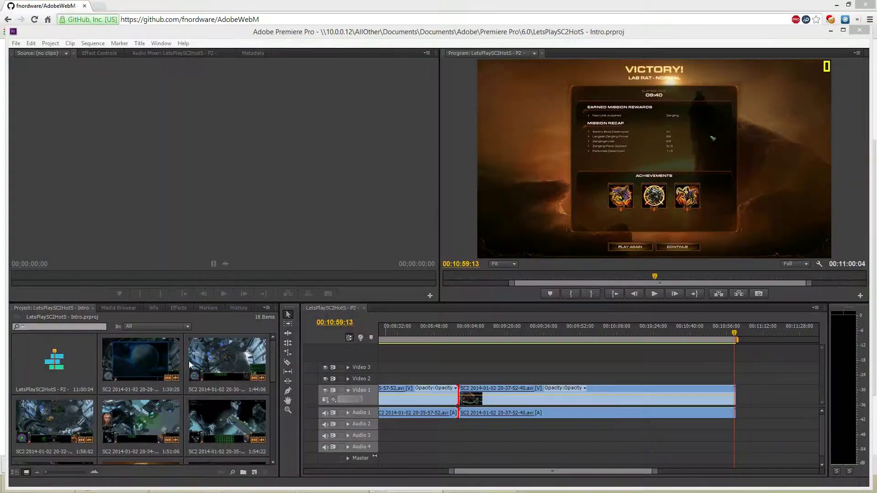
left_click(830, 30)
left_click(23, 218)
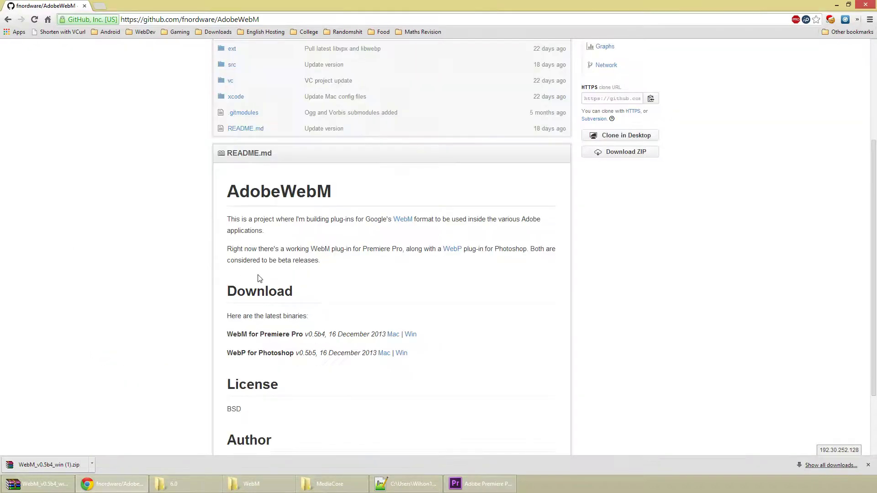
scroll(420, 339, "up", 2)
scroll(419, 338, "down", 2)
scroll(419, 342, "down", 2)
scroll(419, 338, "up", 1)
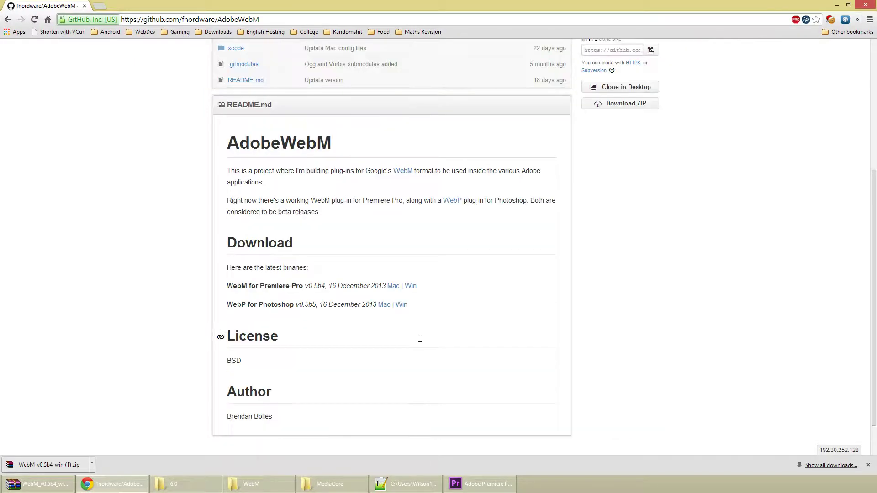
scroll(418, 337, "down", 1)
left_click_drag(280, 371, 196, 369)
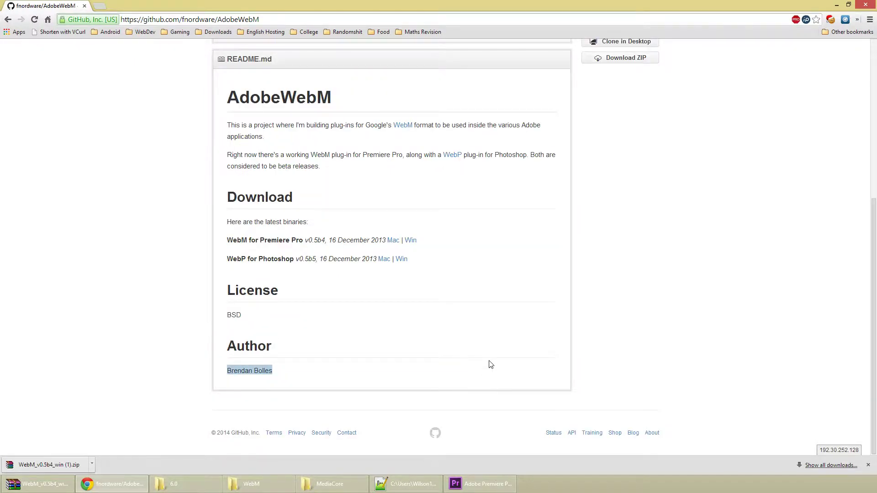